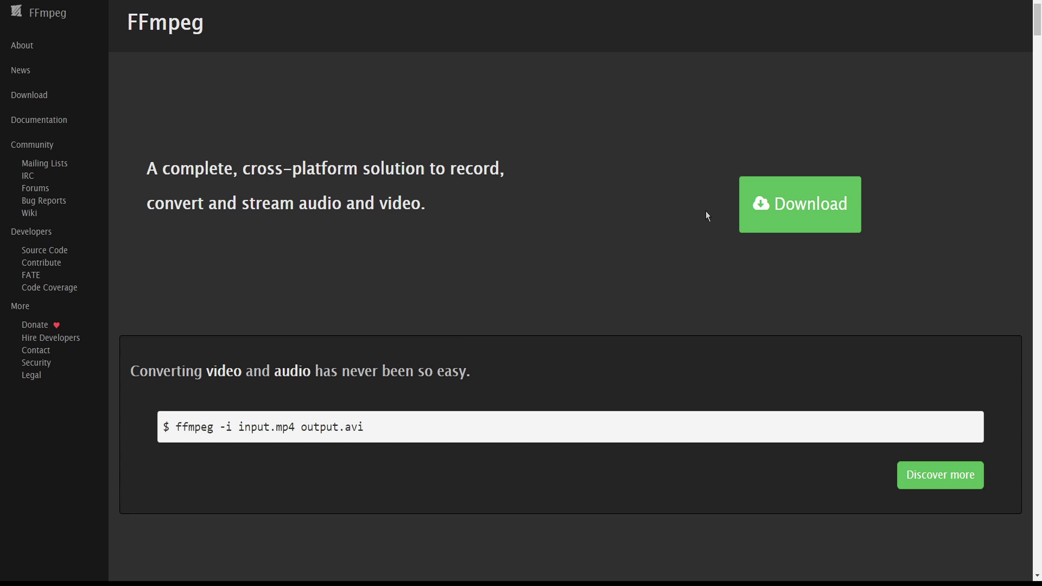
Step: Go from the FFmpeg download page to the gyan.dev Windows builds page
{"action": "left_click", "coordinate": [56, 101]}
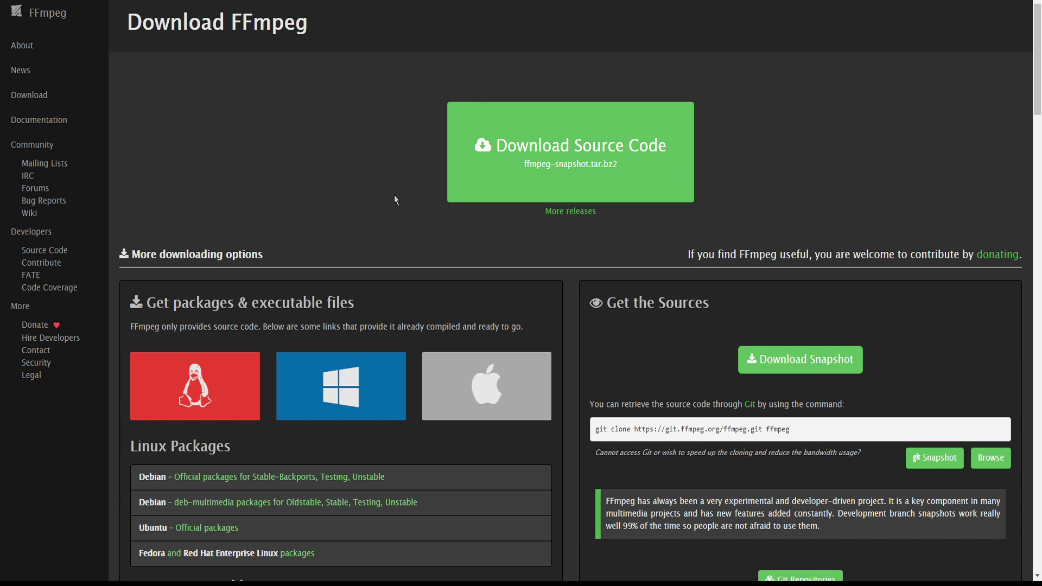
{"action": "scroll", "coordinate": [443, 258], "scroll_direction": "down", "scroll_amount": 1}
{"action": "mouse_move", "coordinate": [346, 324]}
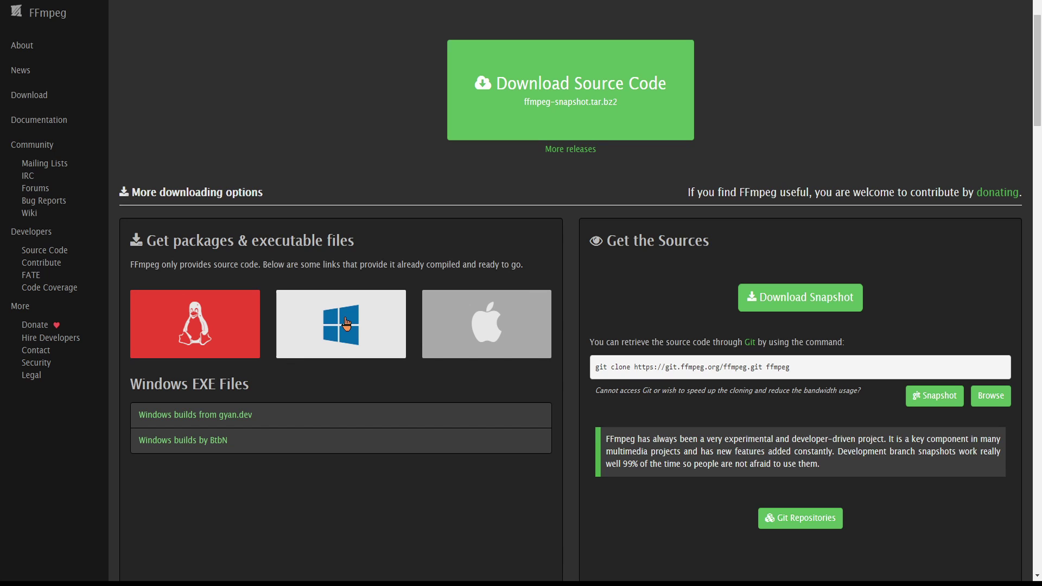
{"action": "left_click", "coordinate": [245, 421]}
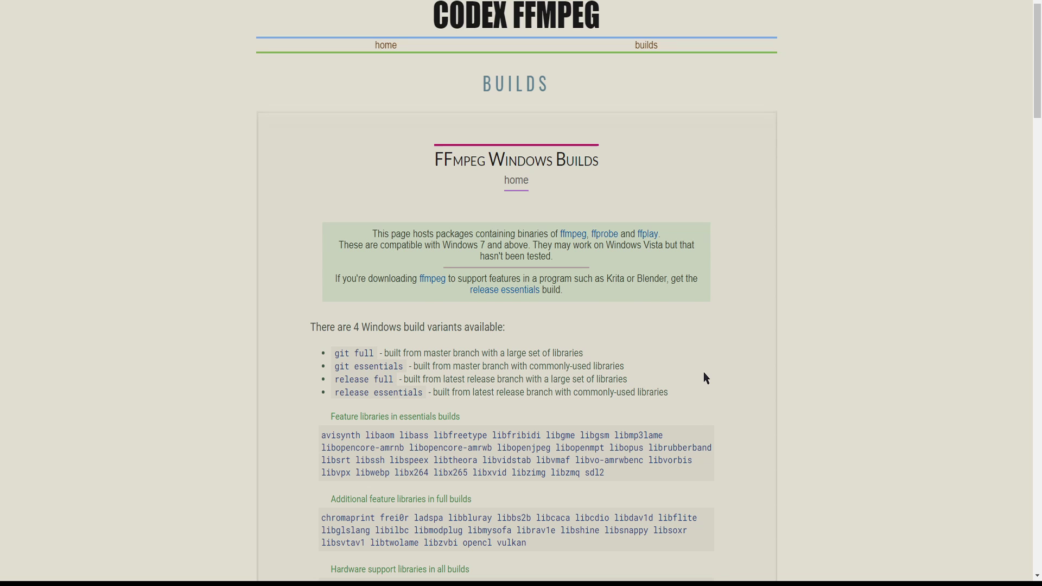
Step: Scroll the gyan.dev builds page down to the git essentials build .7z download
{"action": "scroll", "coordinate": [704, 375], "scroll_direction": "down", "scroll_amount": 2}
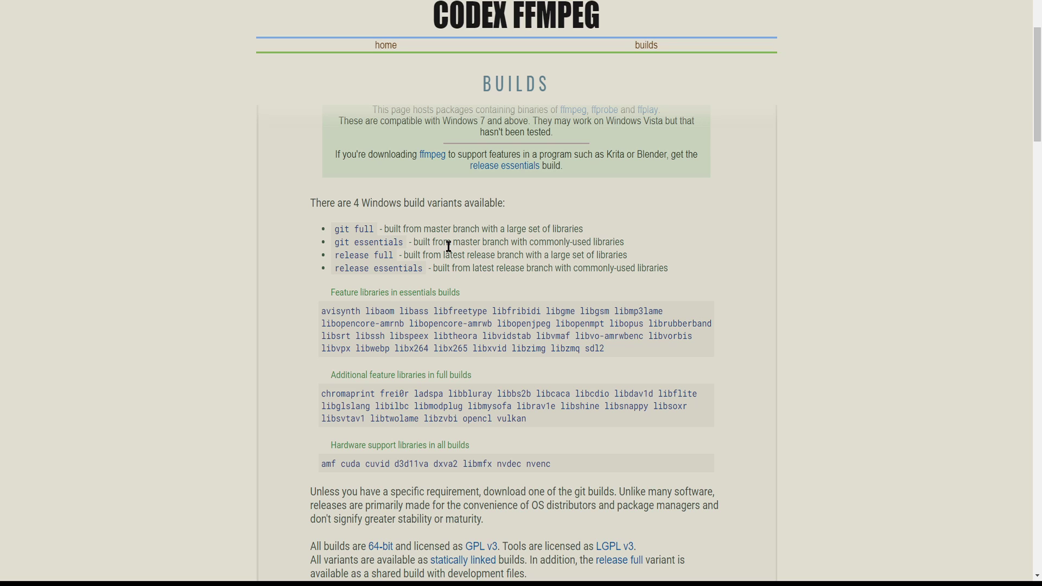
{"action": "scroll", "coordinate": [448, 246], "scroll_direction": "down", "scroll_amount": 15}
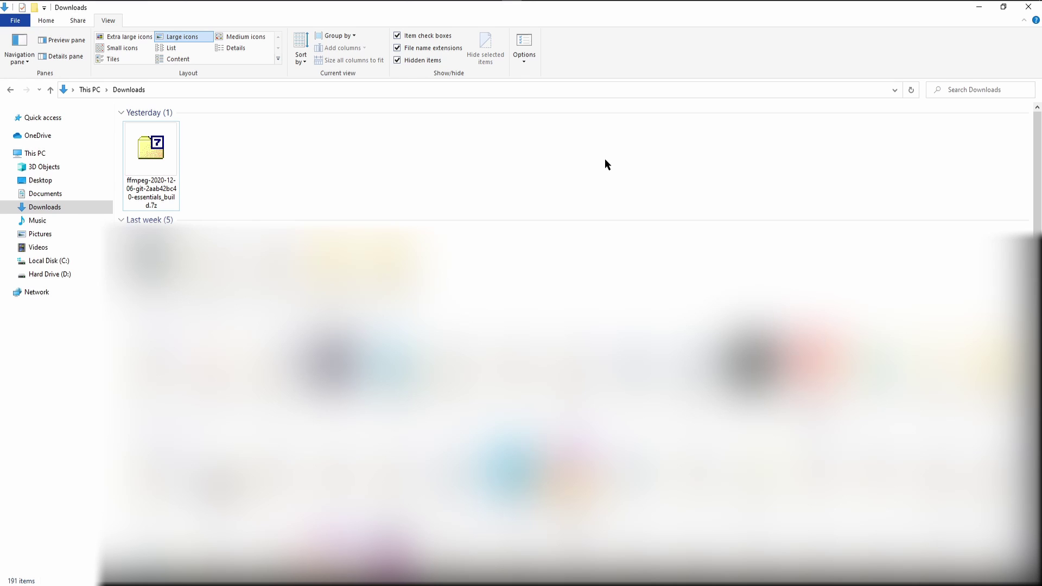
Step: Extract the essentials build .7z archive with 7-Zip into a same-named folder in Downloads
{"action": "right_click", "coordinate": [168, 152]}
{"action": "mouse_move", "coordinate": [163, 183]}
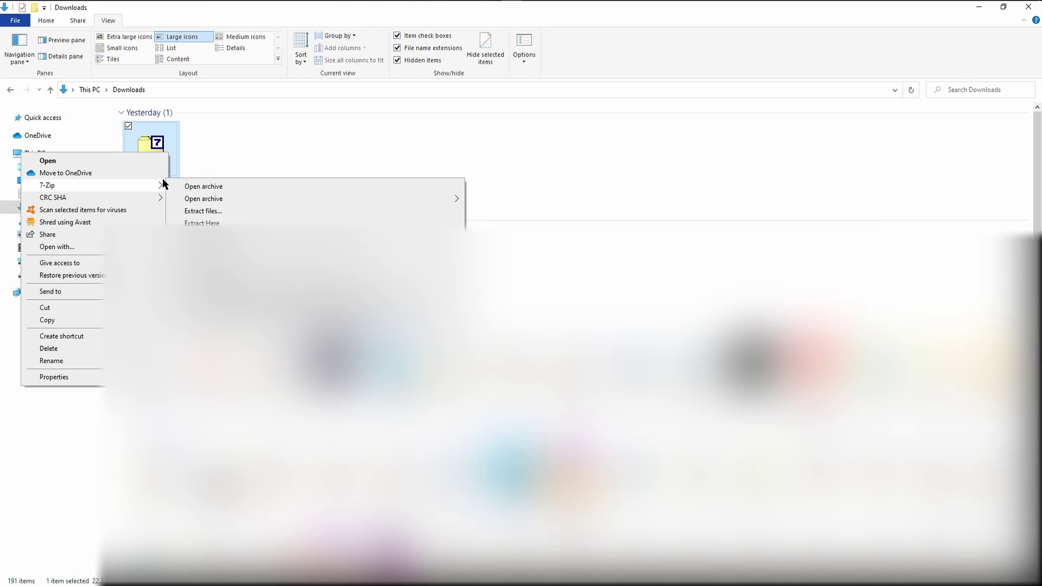
{"action": "left_click", "coordinate": [214, 210]}
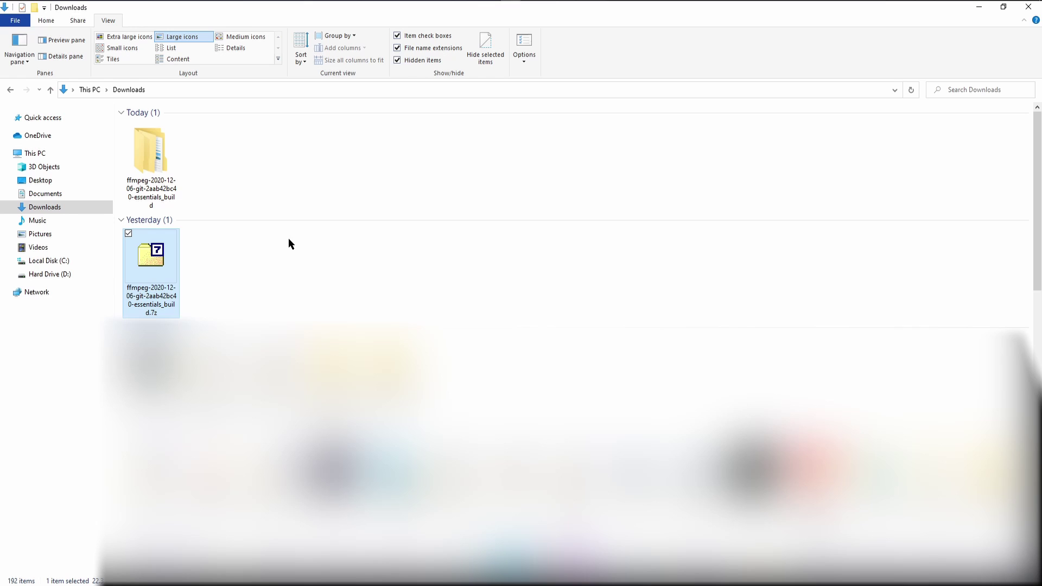
Step: In the extracted build's bin folder, copy ffmpeg.exe, ffplay.exe and ffprobe.exe
{"action": "double_click", "coordinate": [176, 190]}
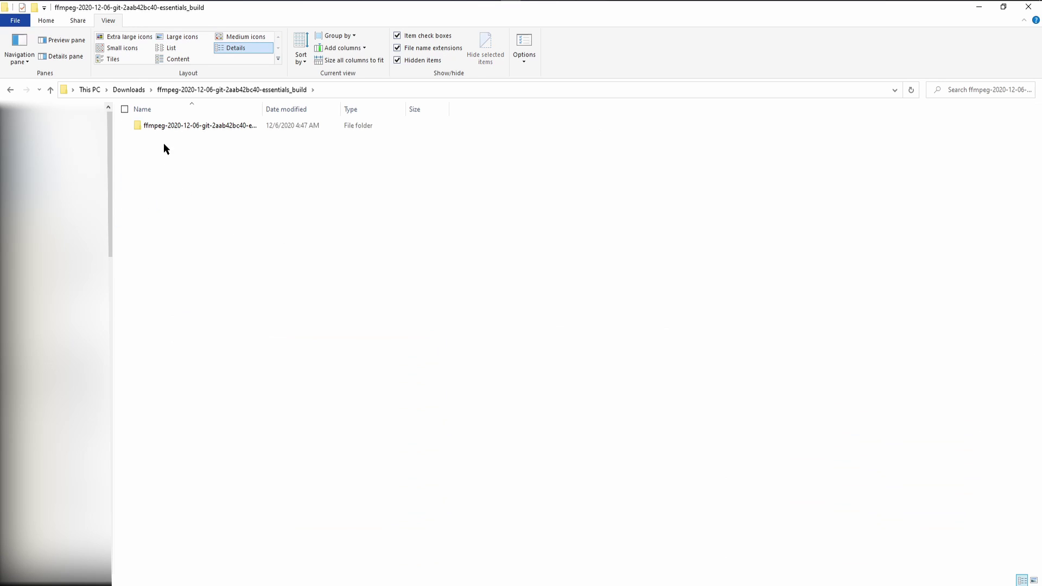
{"action": "double_click", "coordinate": [170, 126]}
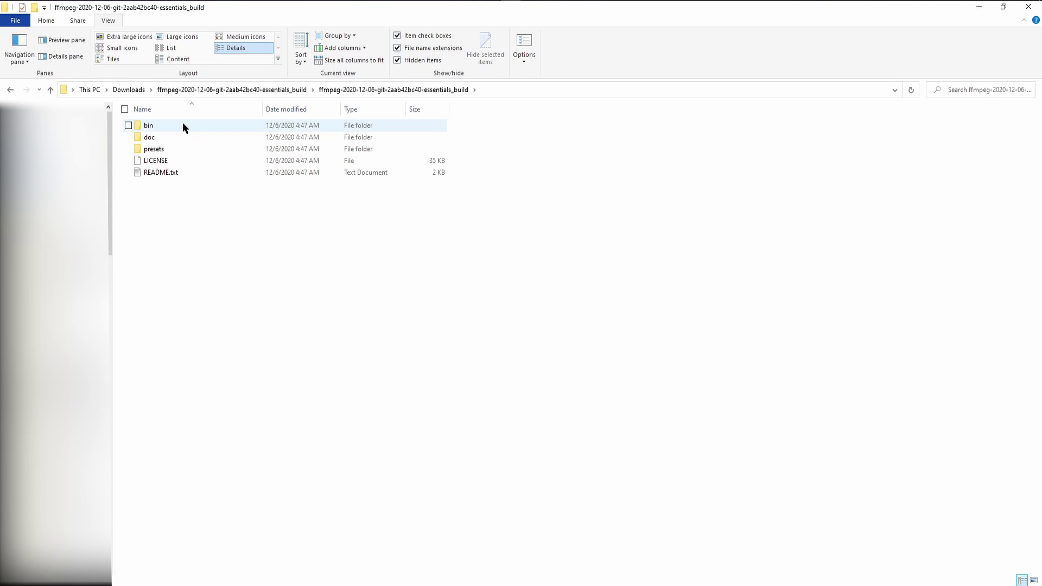
{"action": "double_click", "coordinate": [184, 125]}
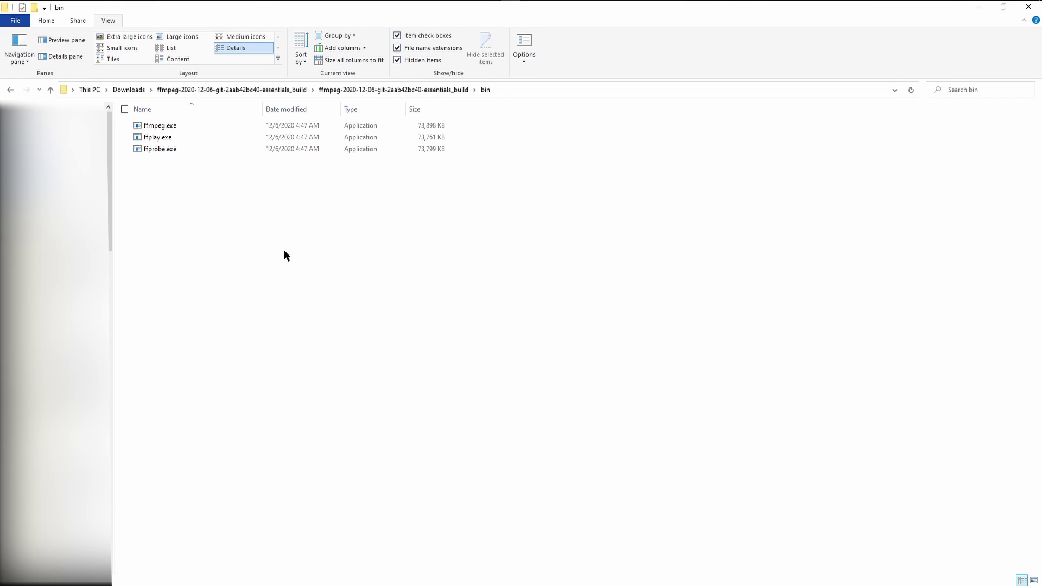
{"action": "left_click_drag", "start_coordinate": [251, 256], "coordinate": [190, 121]}
{"action": "right_click", "coordinate": [190, 121]}
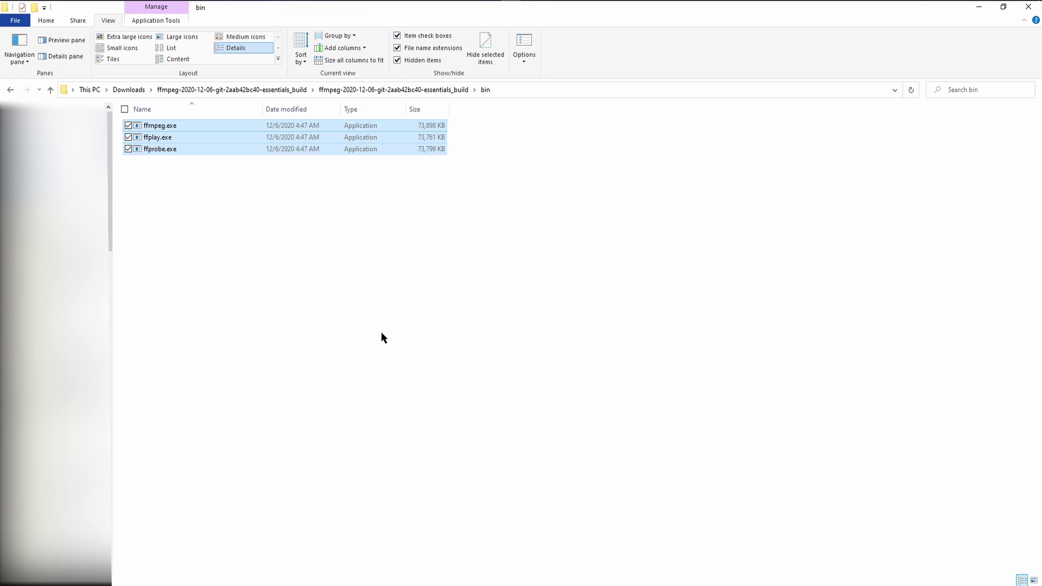
Step: Create a new folder named FFMPEG in C:\OpenToonz stuff
{"action": "left_click", "coordinate": [11, 89]}
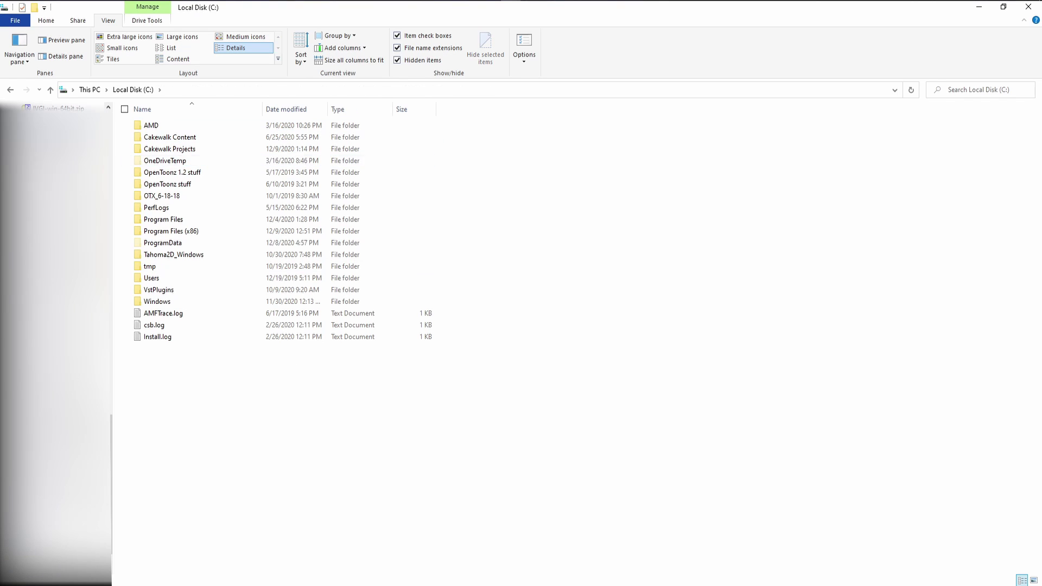
{"action": "left_click", "coordinate": [11, 90]}
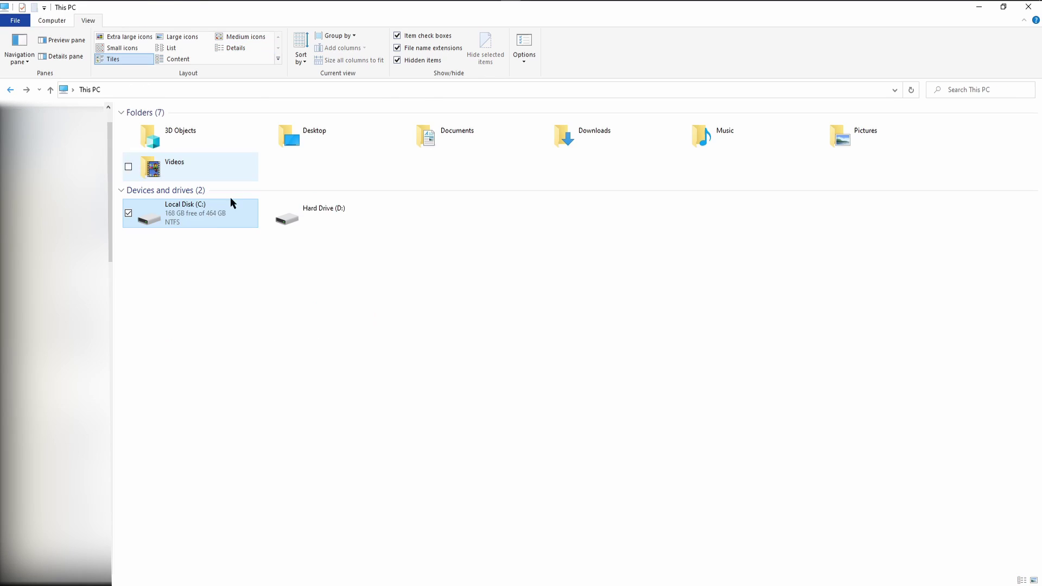
{"action": "double_click", "coordinate": [208, 216]}
{"action": "double_click", "coordinate": [184, 185]}
{"action": "right_click", "coordinate": [191, 268]}
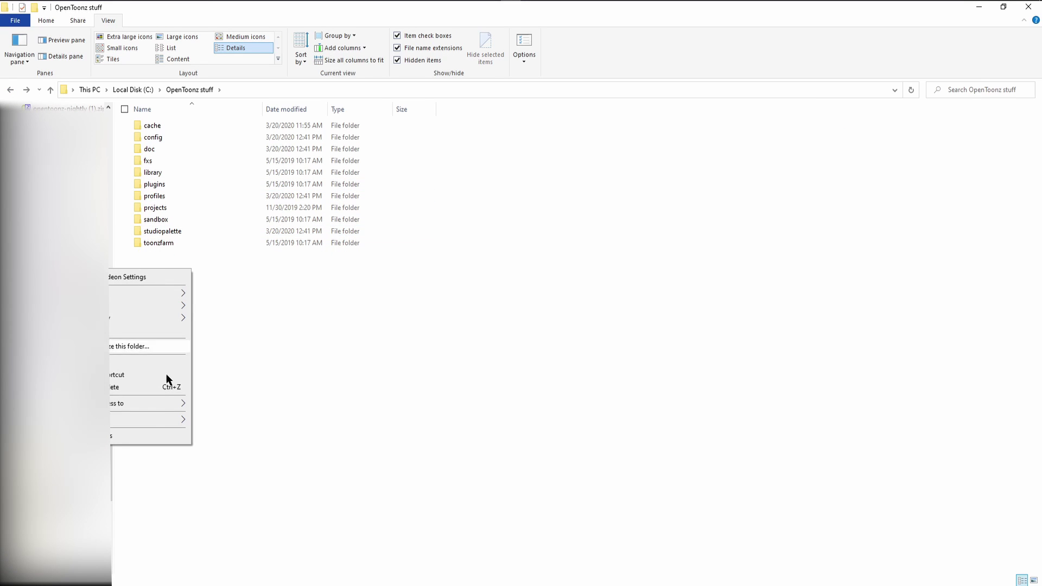
{"action": "mouse_move", "coordinate": [161, 419]}
{"action": "left_click", "coordinate": [251, 418]}
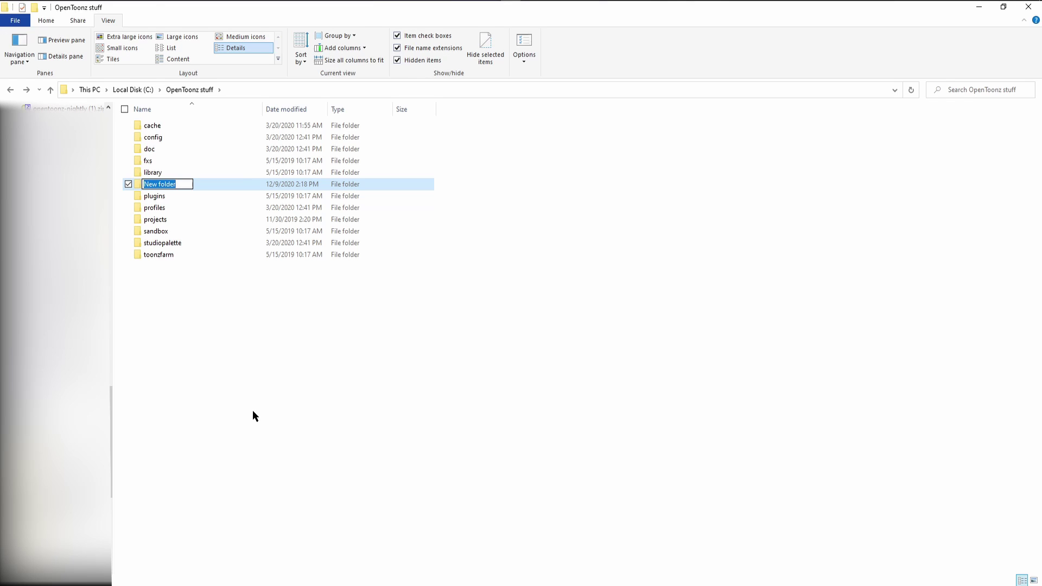
{"action": "type", "text": "FFMPEG"}
{"action": "key", "text": "Return"}
Step: Paste the three FFmpeg executables into the FFMPEG folder
{"action": "double_click", "coordinate": [172, 159]}
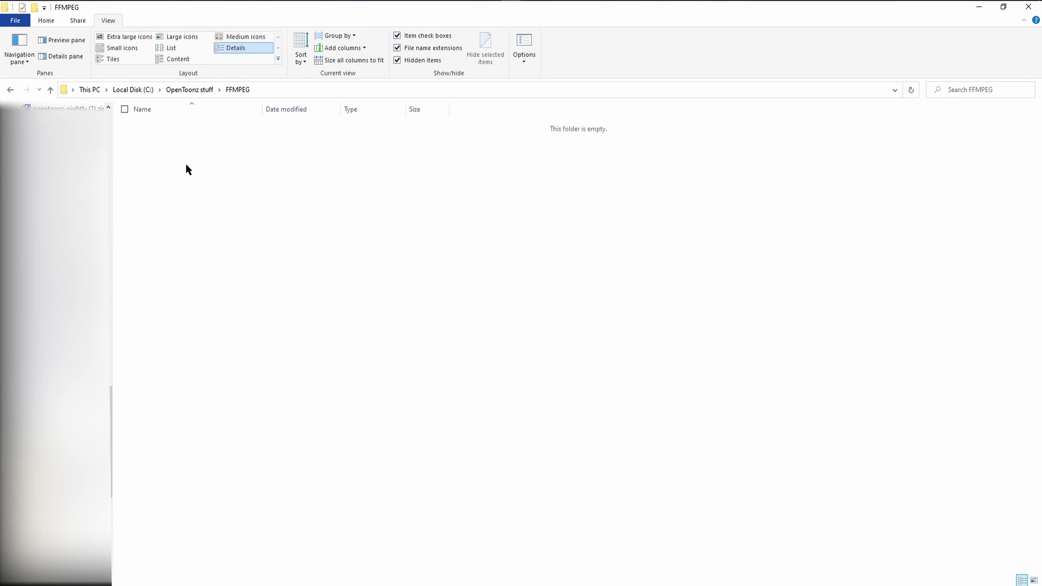
{"action": "right_click", "coordinate": [186, 165]}
{"action": "left_click", "coordinate": [136, 260]}
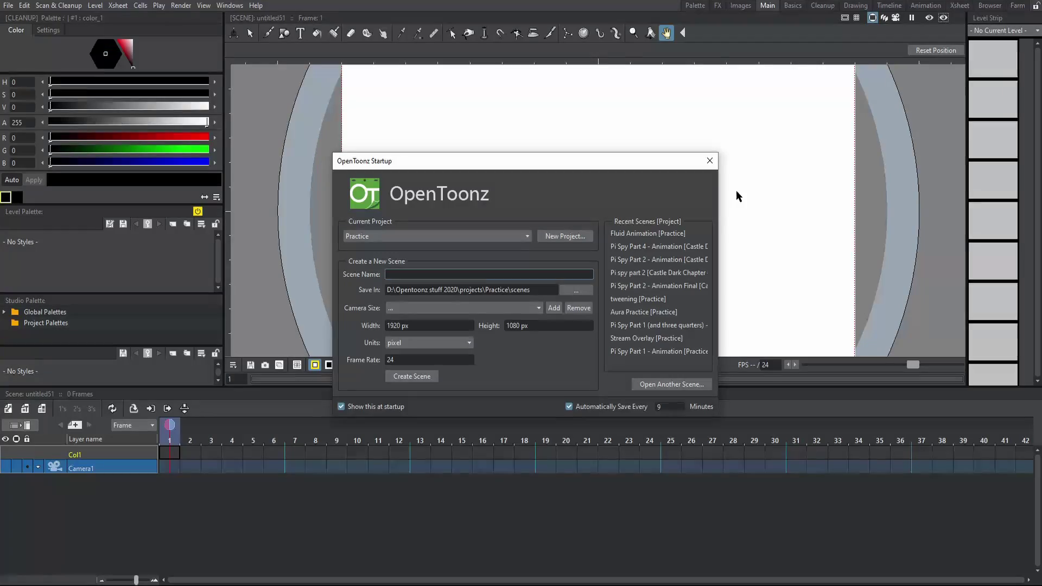
Step: Close the Startup window and open the Import/Export page of File > Preferences
{"action": "left_click", "coordinate": [709, 161]}
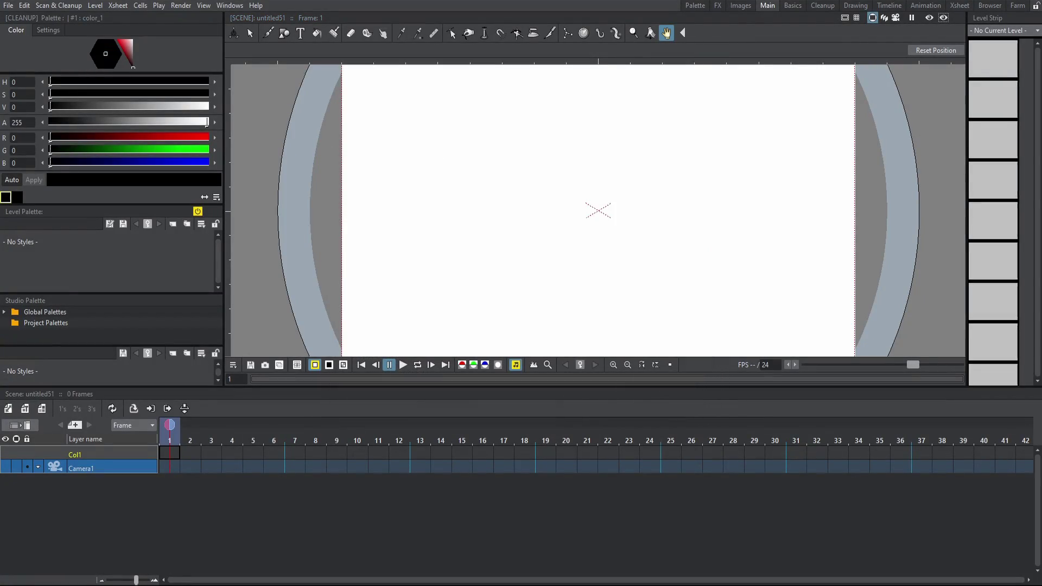
{"action": "left_click", "coordinate": [8, 6]}
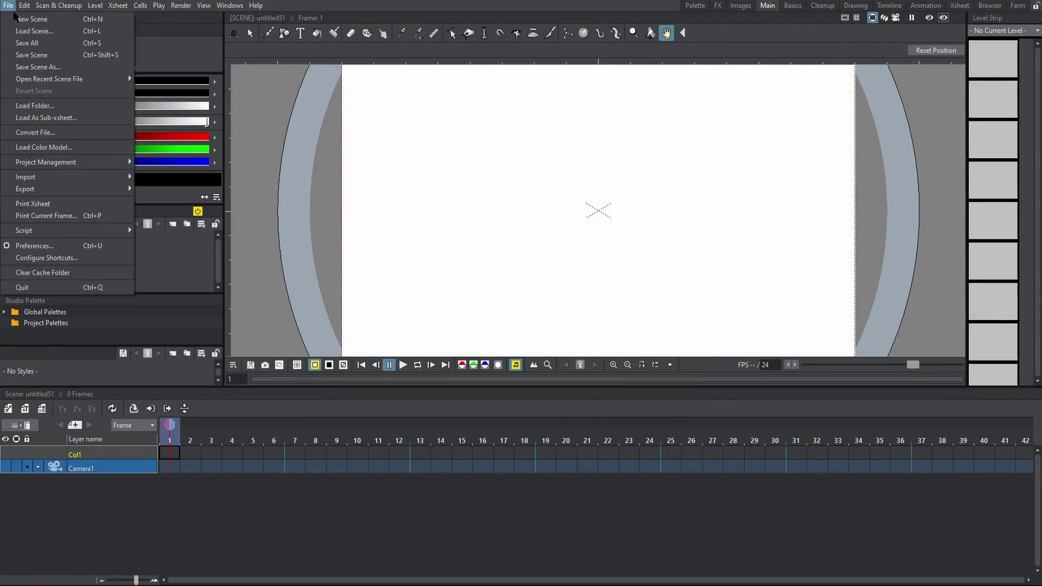
{"action": "left_click", "coordinate": [86, 246]}
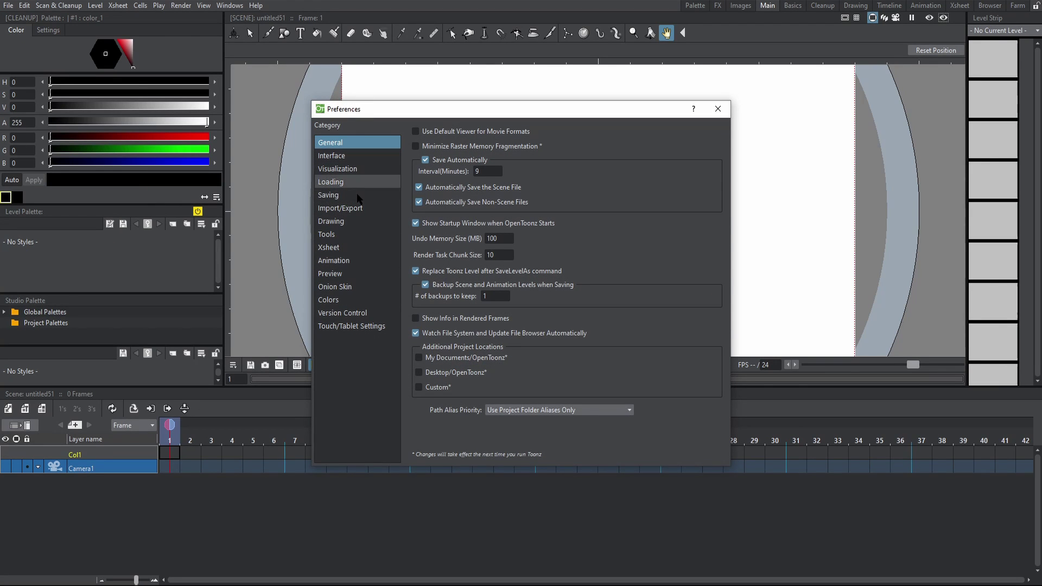
{"action": "left_click", "coordinate": [359, 208]}
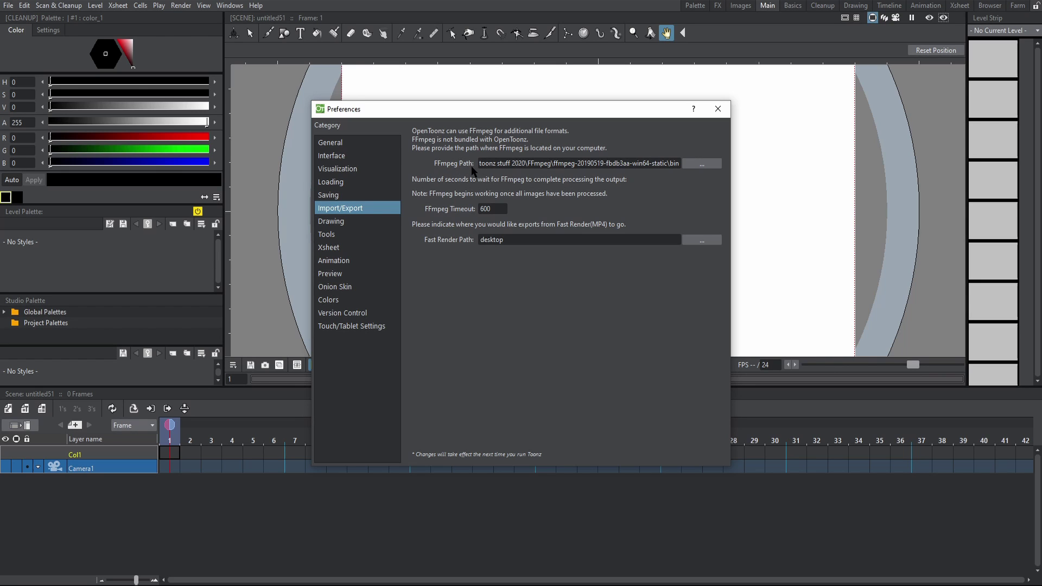
Step: Set the FFmpeg Path to C:\OpenToonz stuff\FFMPEG via the folder browser
{"action": "left_click", "coordinate": [697, 164]}
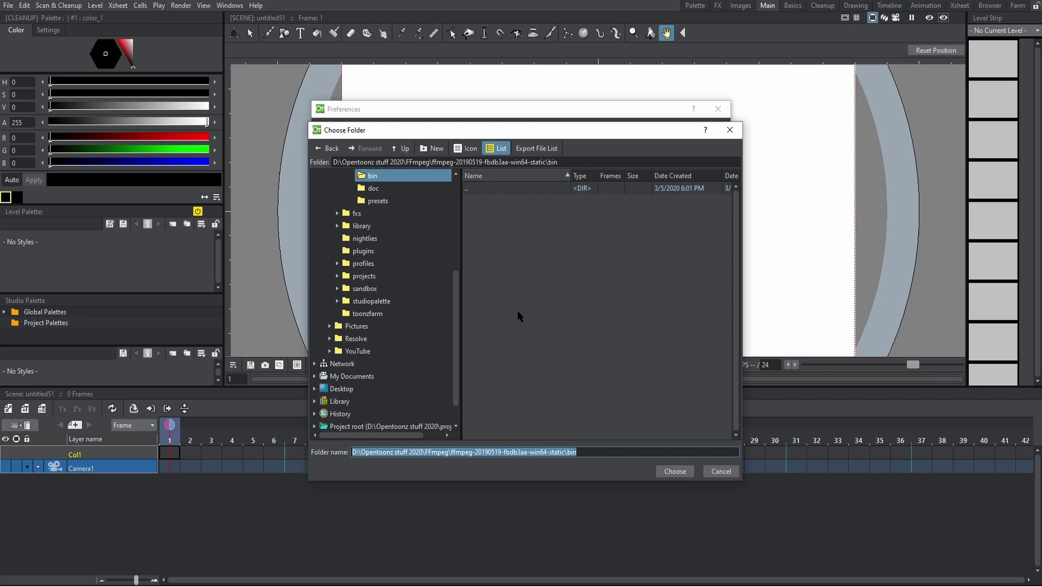
{"action": "left_click_drag", "start_coordinate": [458, 336], "coordinate": [444, 256]}
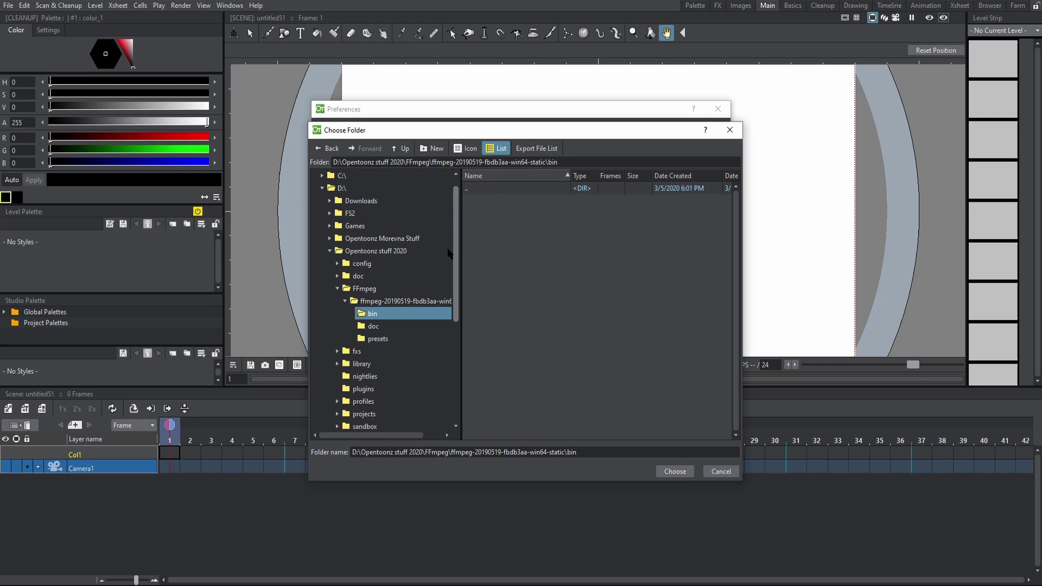
{"action": "left_click", "coordinate": [322, 176]}
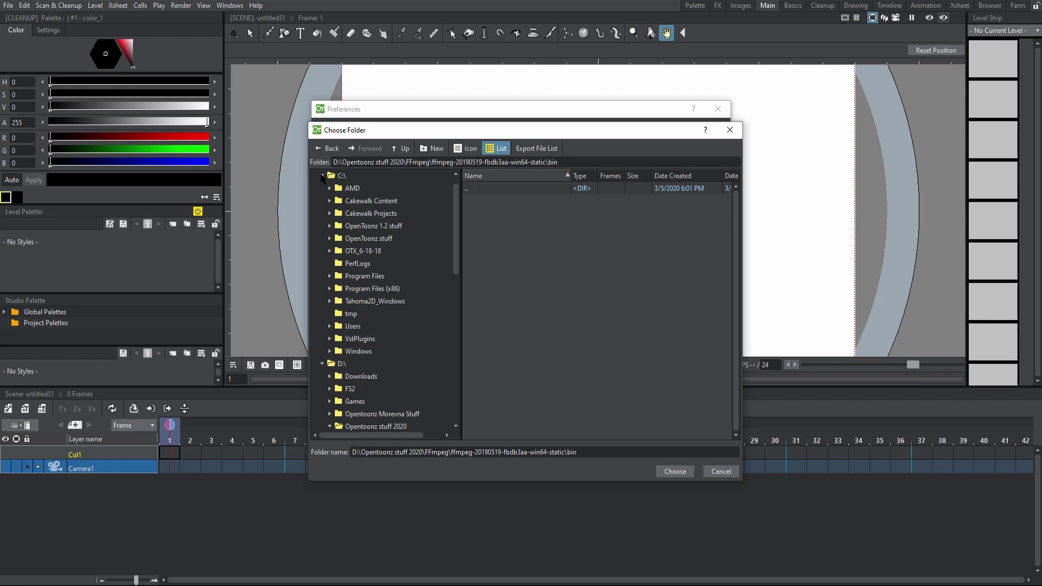
{"action": "left_click", "coordinate": [331, 238]}
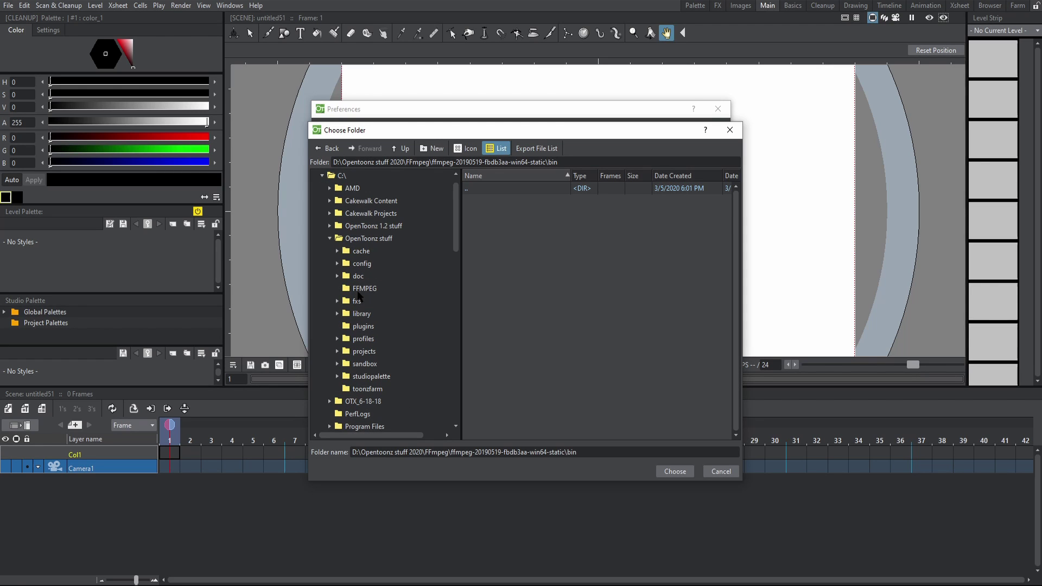
{"action": "left_click", "coordinate": [363, 290]}
{"action": "left_click", "coordinate": [674, 471]}
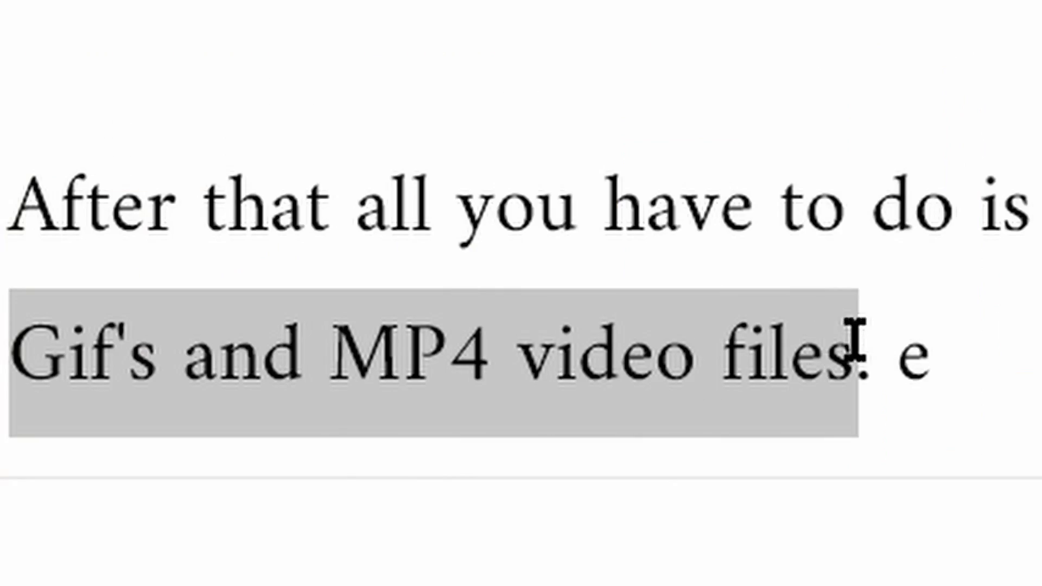
{"action": "left_click_drag", "start_coordinate": [855, 340], "coordinate": [943, 297]}
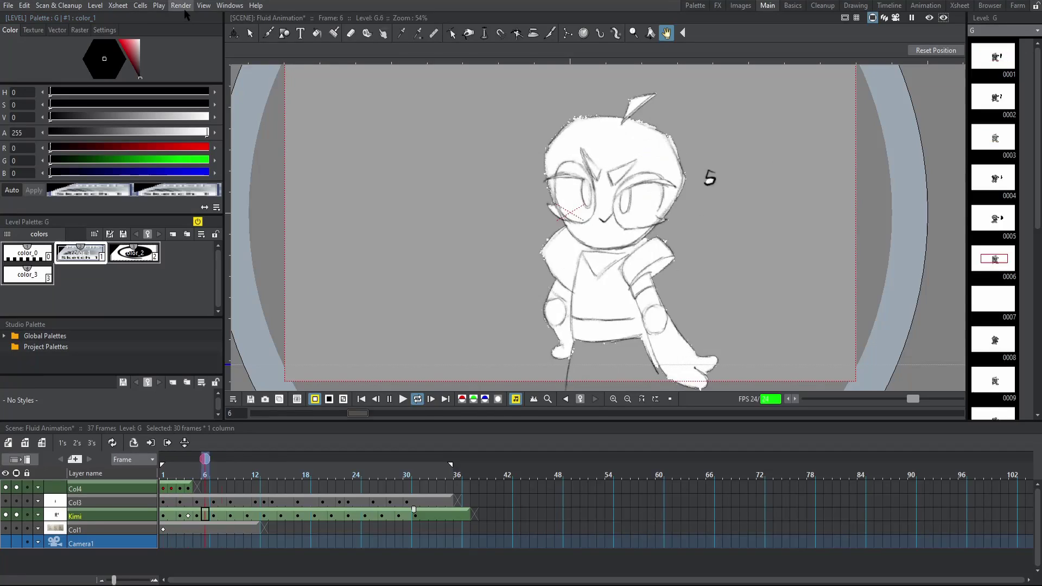
Step: In Render > Output Settings, change the output format from png to mp4 and render
{"action": "left_click", "coordinate": [180, 5]}
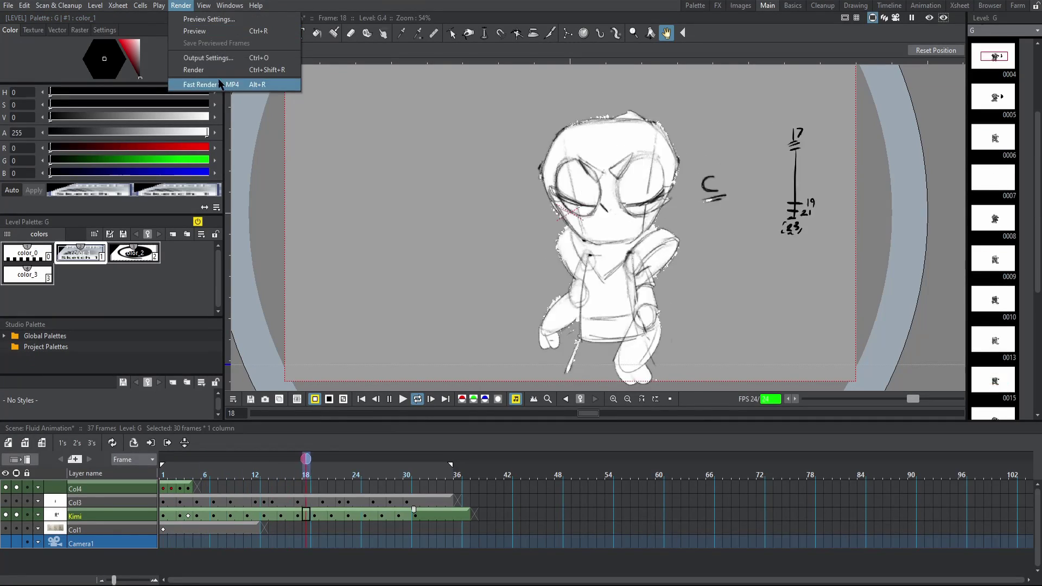
{"action": "left_click", "coordinate": [217, 63]}
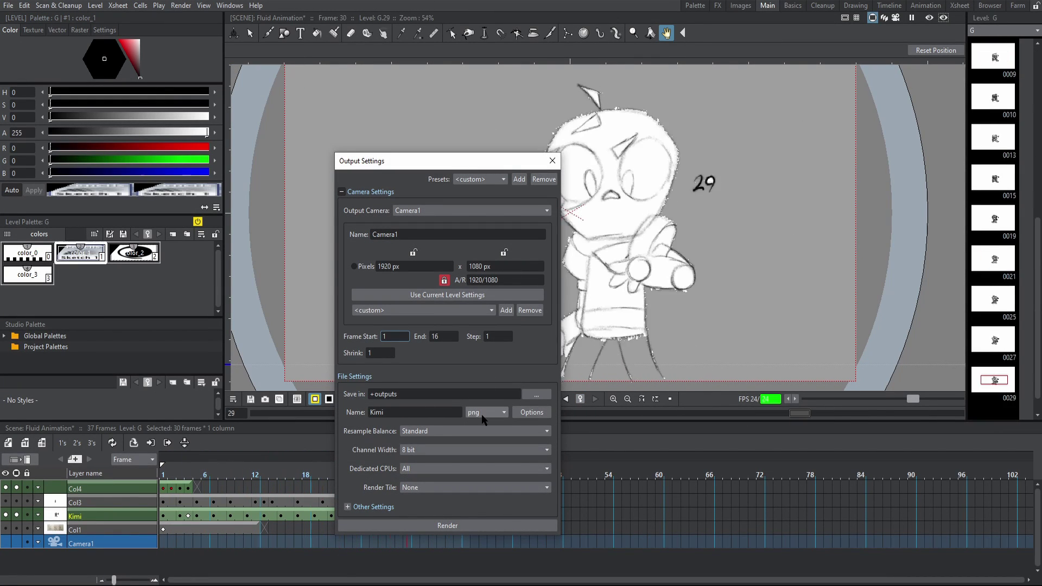
{"action": "left_click", "coordinate": [482, 414]}
{"action": "left_click", "coordinate": [499, 440]}
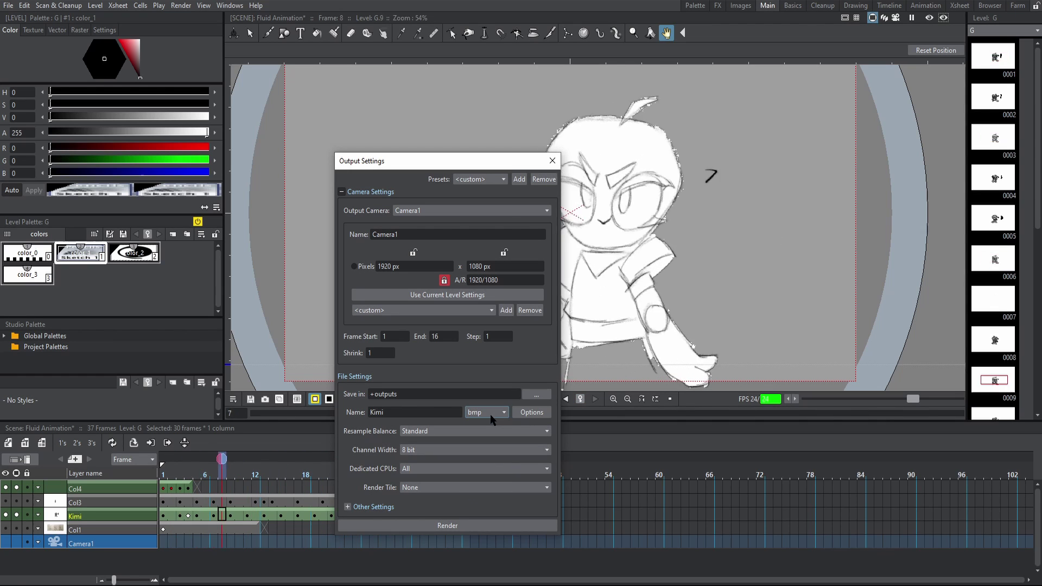
{"action": "left_click", "coordinate": [490, 415]}
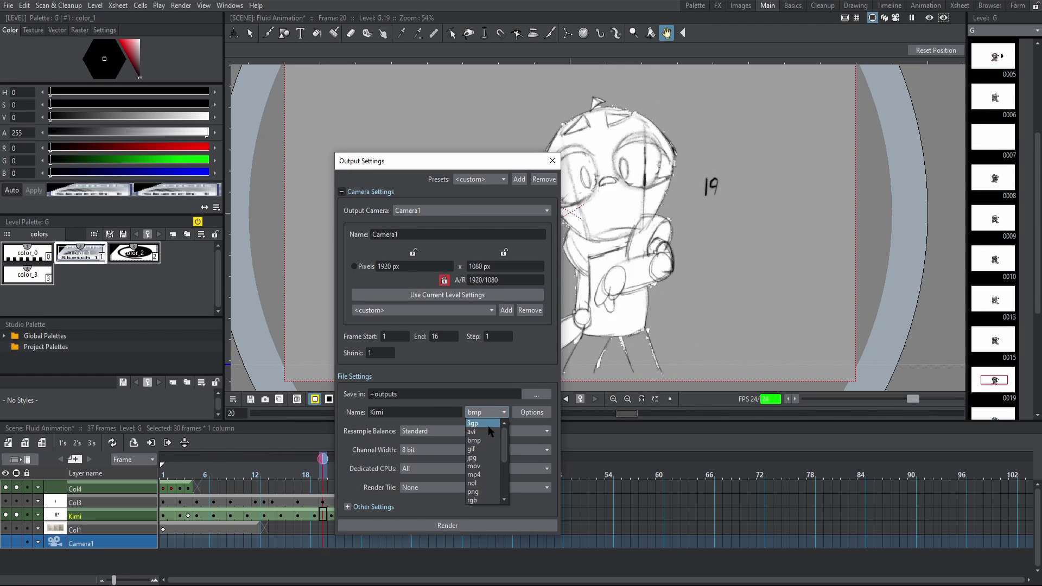
{"action": "left_click", "coordinate": [477, 474]}
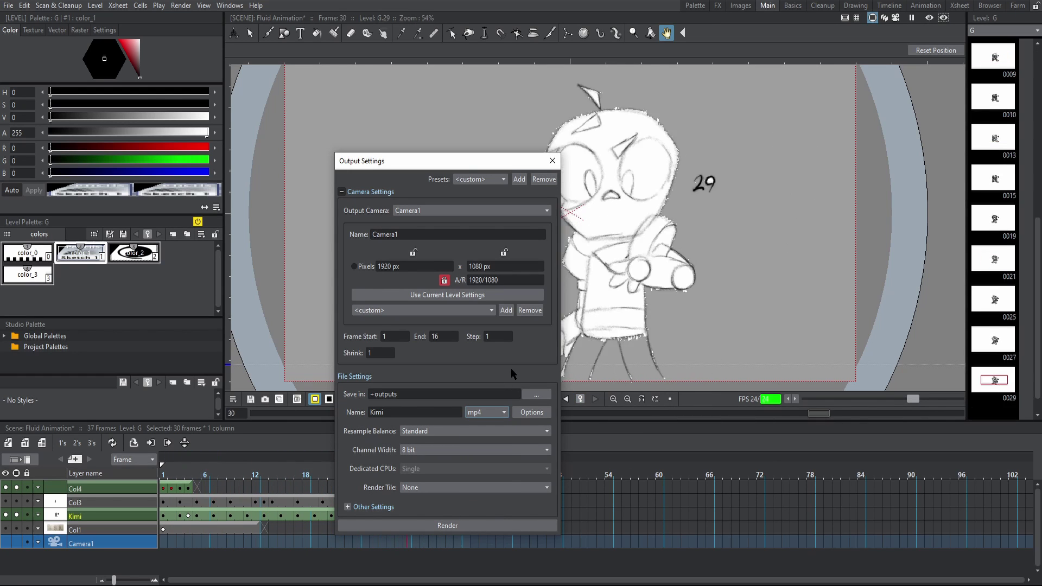
{"action": "left_click", "coordinate": [494, 522]}
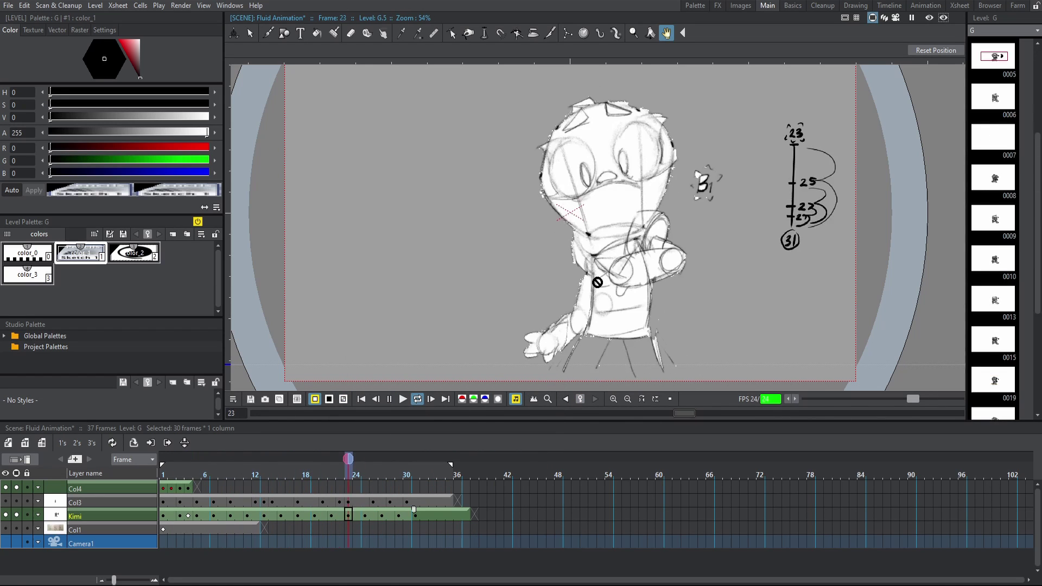